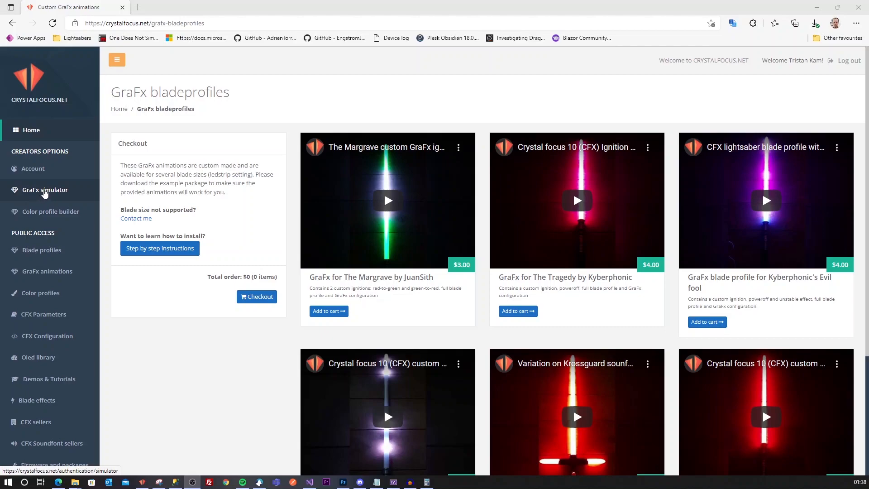
- Open the GraFx simulator and load poweron.wav from the 4-GREYMEAT folder as the animation audio
left_click(42, 192)
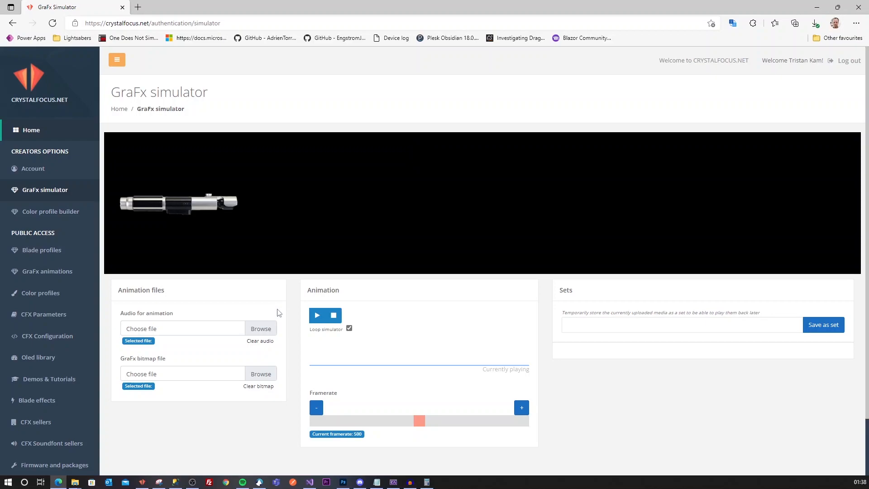
scroll(262, 308, "down", 2)
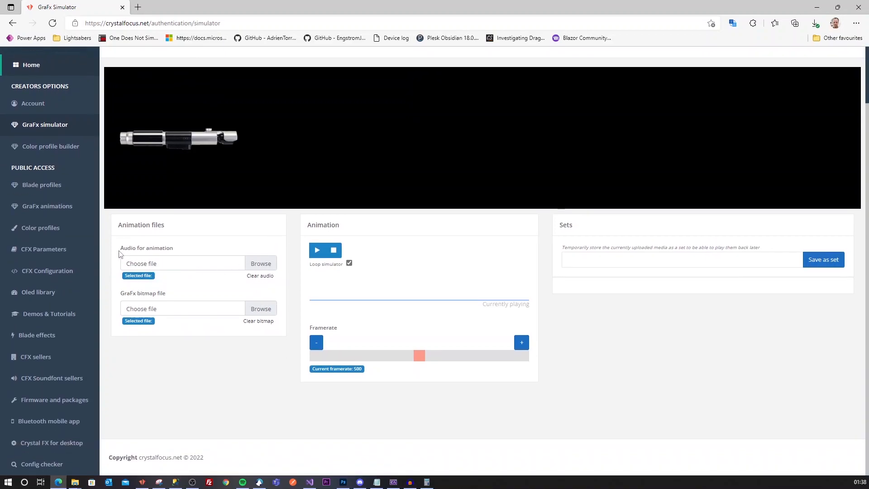
left_click_drag(122, 249, 177, 250)
left_click(213, 248)
left_click(263, 266)
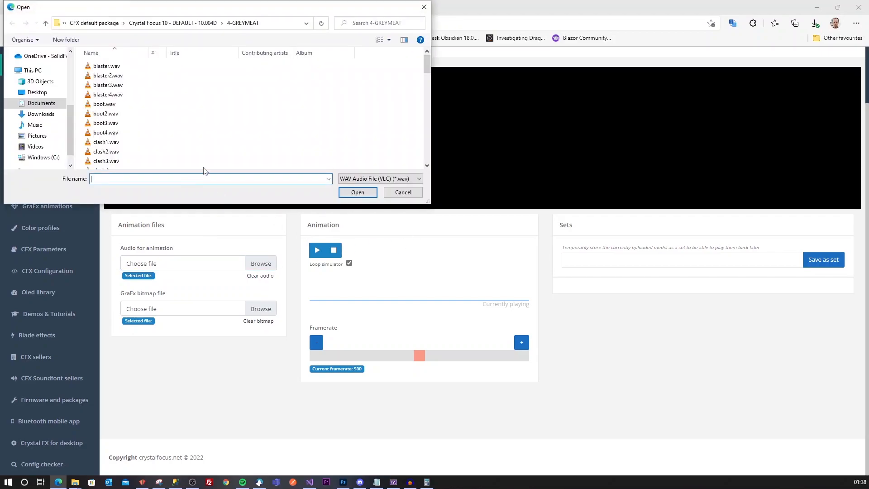
scroll(123, 136, "down", 1)
scroll(123, 135, "down", 8)
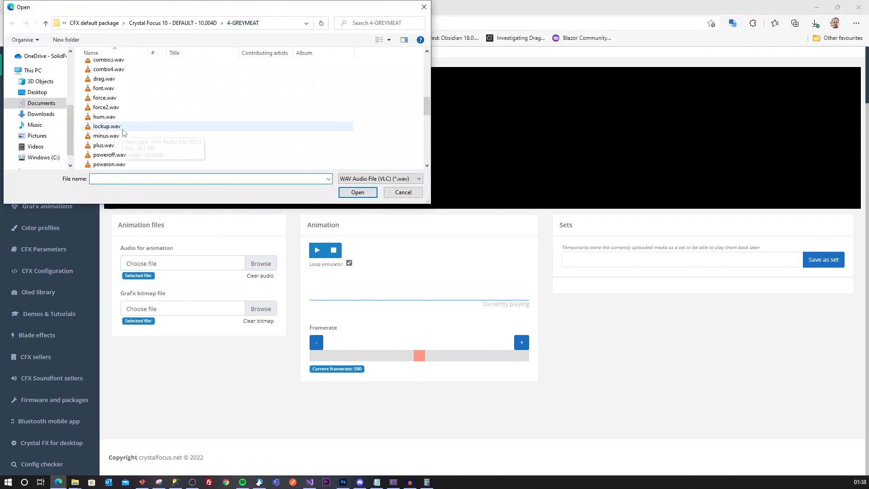
double_click(119, 78)
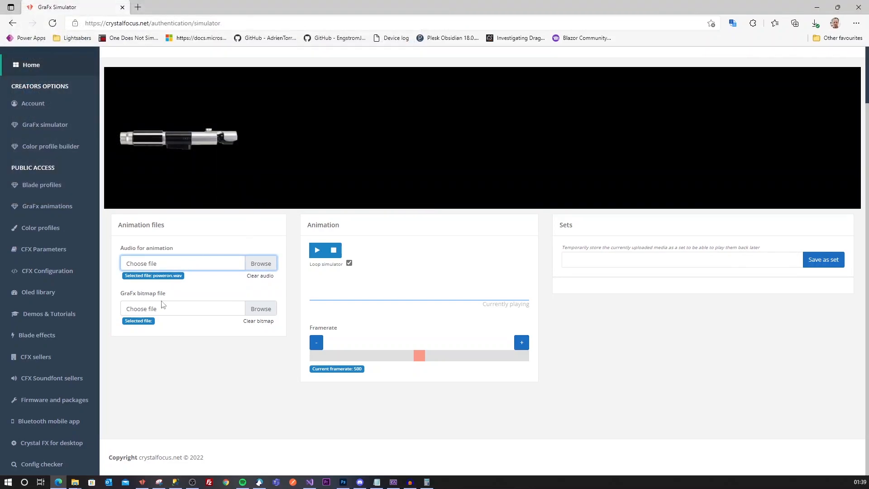
left_click(123, 293)
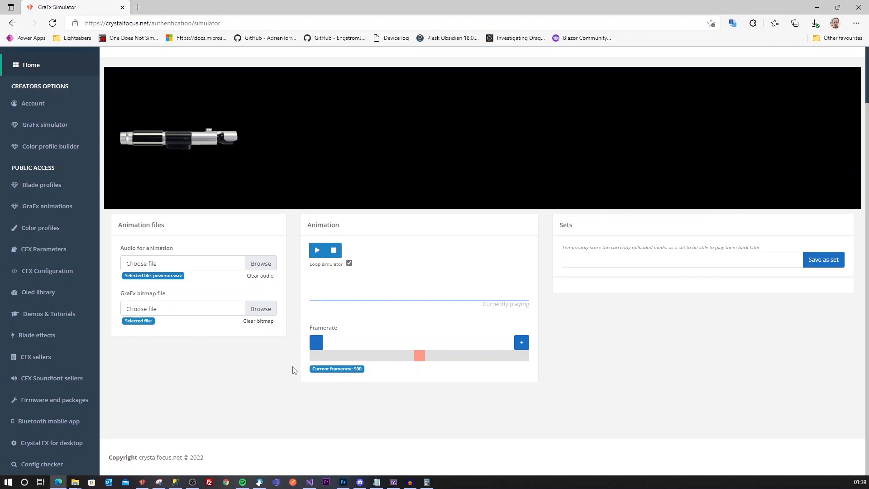
- Switch to Photoshop and marquee-select the bottom 2 px of the black canvas across its full width
left_click(343, 483)
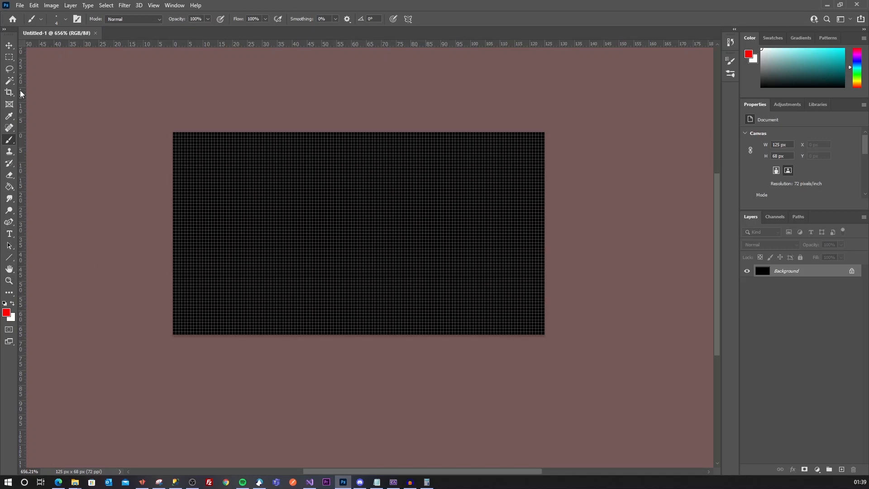
left_click(9, 57)
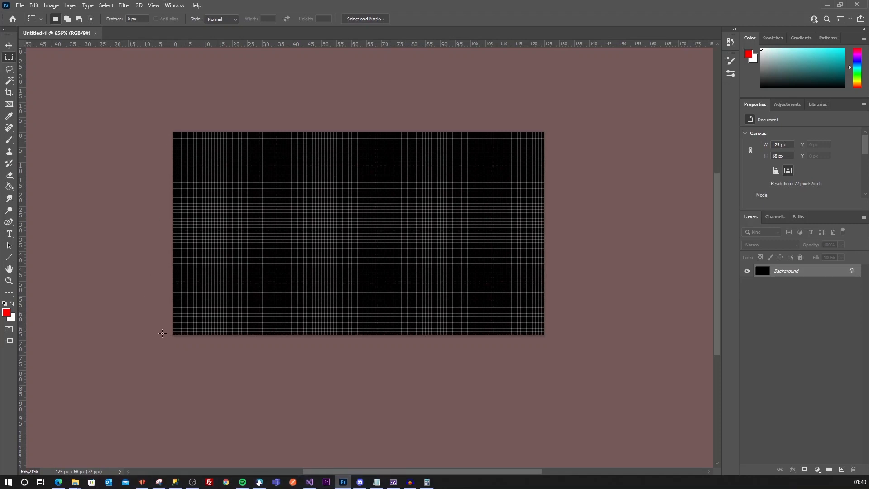
left_click_drag(165, 331, 548, 335)
scroll(473, 336, "up", 2)
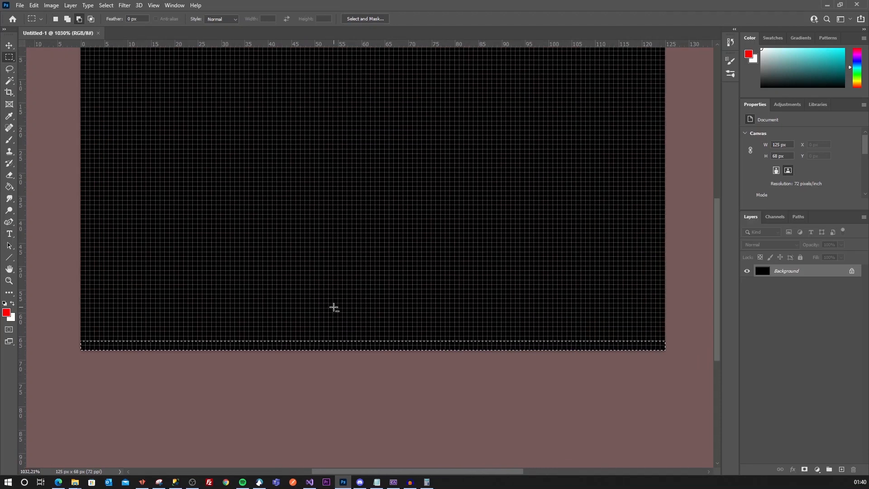
left_click_drag(77, 342, 115, 353)
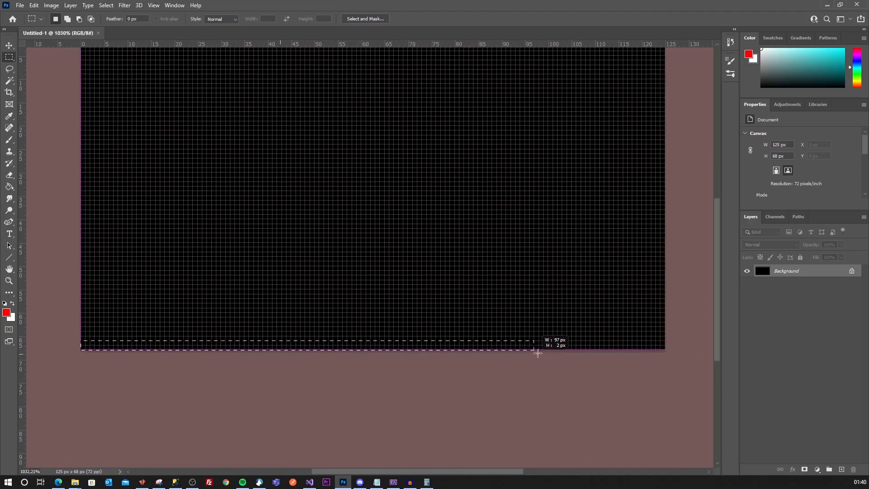
left_click_drag(640, 376, 624, 364)
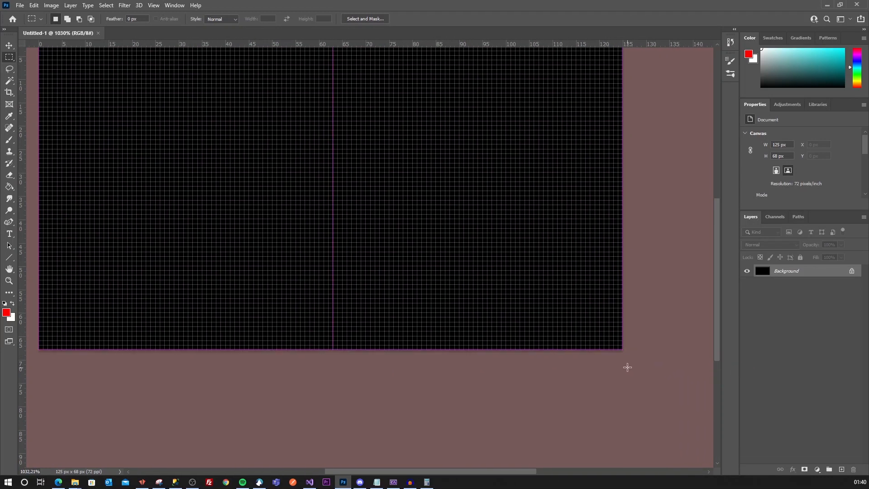
left_click_drag(347, 473, 326, 473)
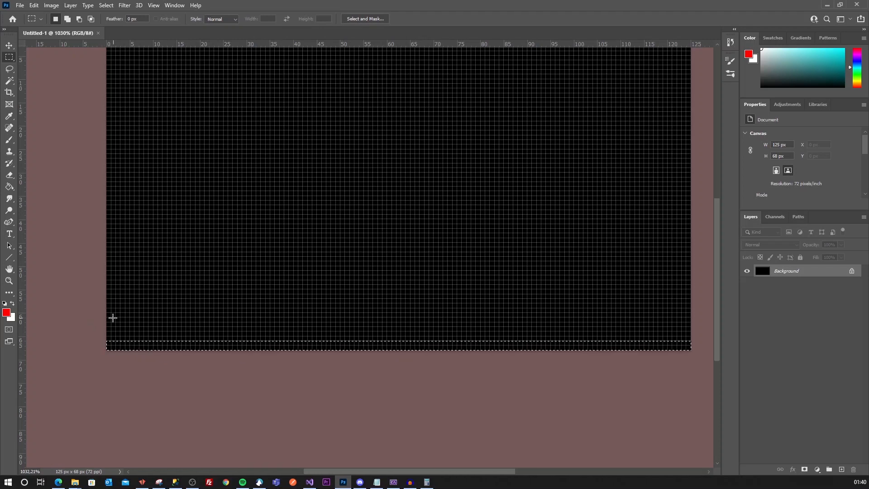
- Marquee-select the 2 px band one row above the canvas's lower edge, and clear the selection
scroll(114, 318, "up", 3)
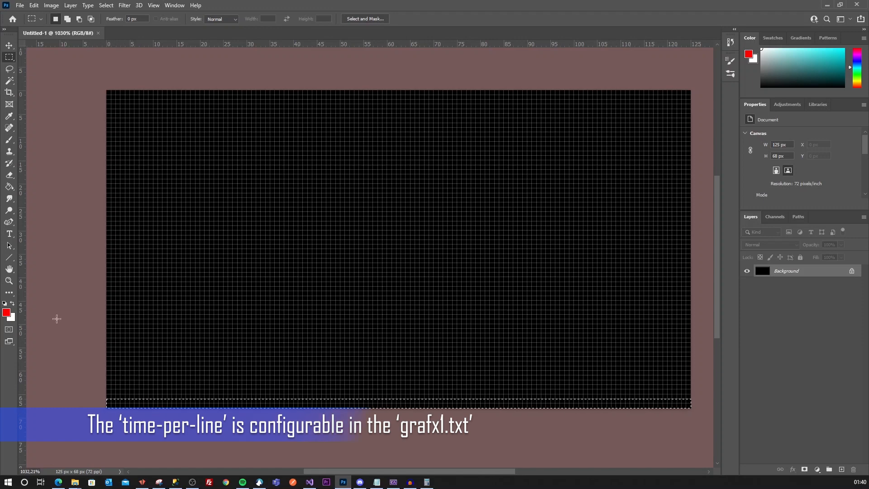
left_click_drag(93, 402, 679, 417)
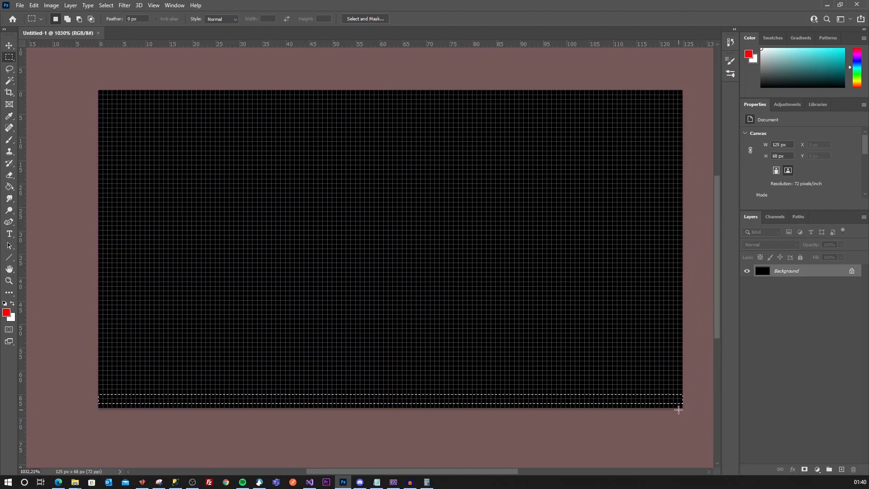
left_click(324, 402)
- Draw a white 1 px line about 135 px long across the lower canvas, rising rightward at about 6.8°
left_click(10, 259)
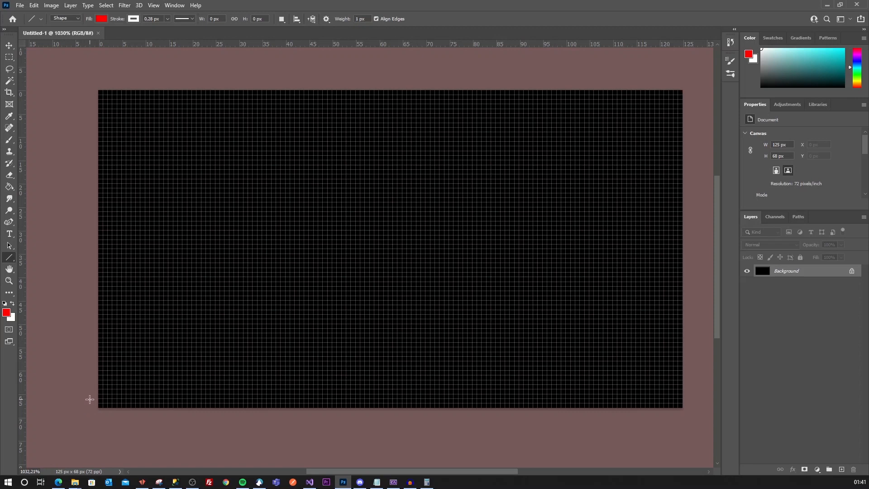
left_click(12, 303)
left_click_drag(85, 398, 710, 324)
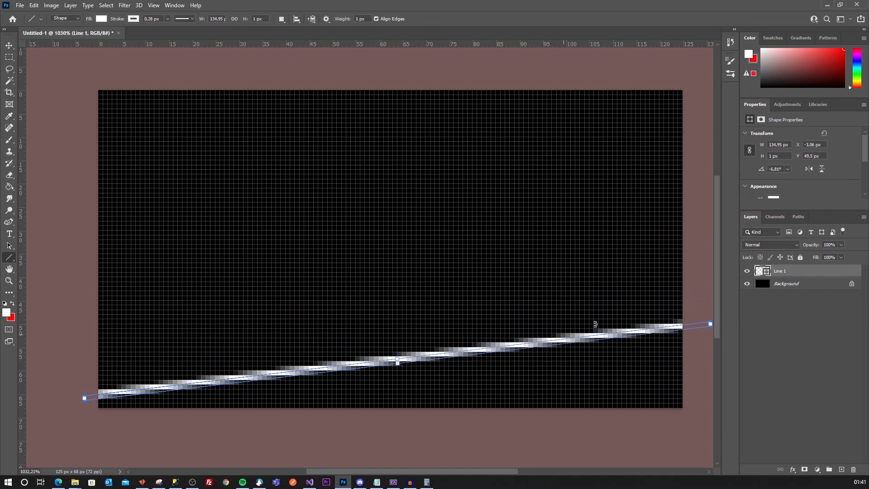
- Add a new layer between the line and the background and fill it with red
left_click(841, 470)
left_click_drag(799, 276, 804, 290)
left_click(13, 306)
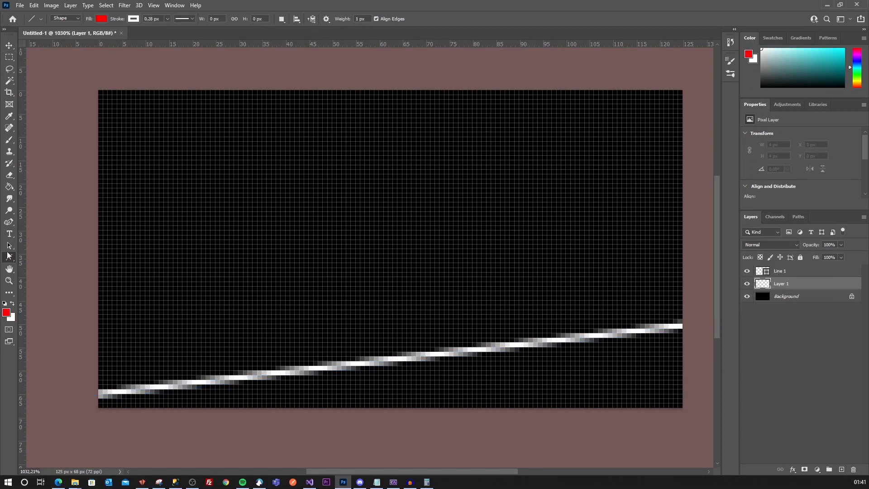
left_click(8, 187)
left_click(287, 223)
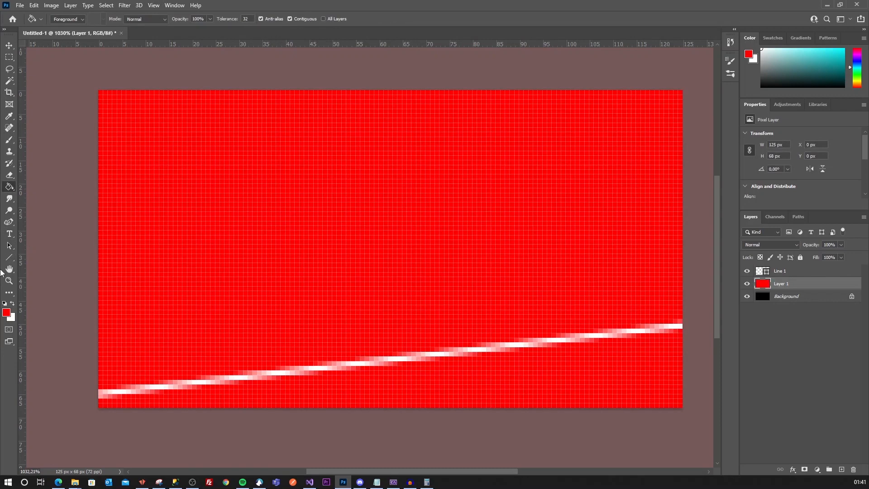
- Erase the red layer's area beneath the white diagonal line along the whole canvas width
left_click(10, 174)
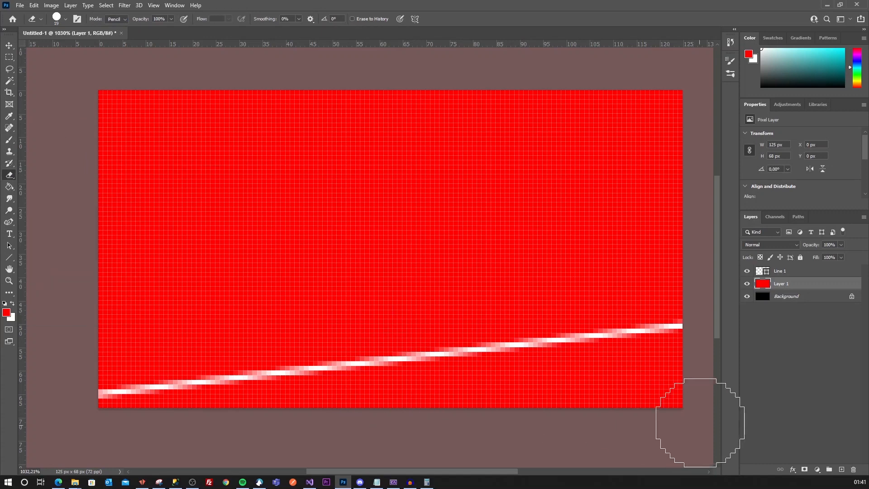
mouse_move(686, 367)
left_mouse_down()
mouse_move(138, 443)
mouse_move(121, 439)
mouse_move(184, 432)
mouse_move(97, 430)
mouse_move(210, 433)
mouse_move(221, 425)
mouse_move(194, 425)
mouse_move(379, 411)
mouse_move(472, 382)
mouse_move(551, 388)
mouse_move(642, 374)
mouse_move(698, 374)
mouse_move(702, 413)
left_mouse_up()
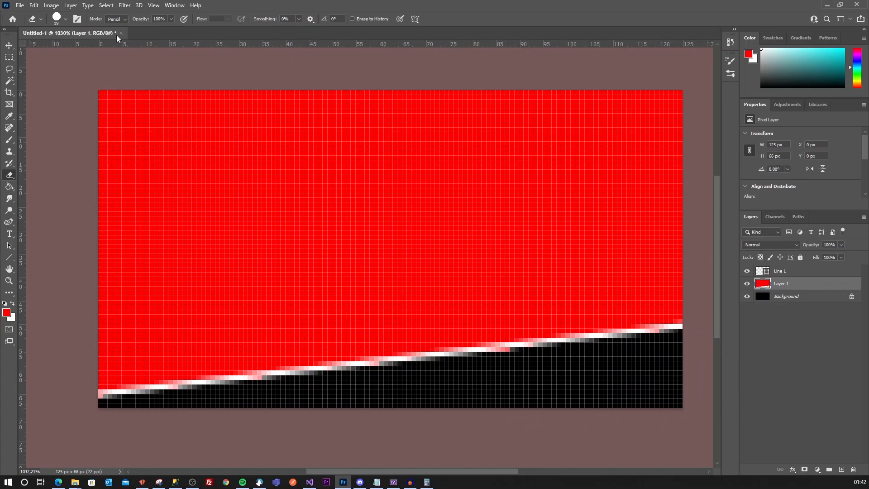
- Save a copy as the 24-bit Windows BMP poweron1 in the PixelSequencer\DEMO-2702 folder
key("ctrl+alt+s")
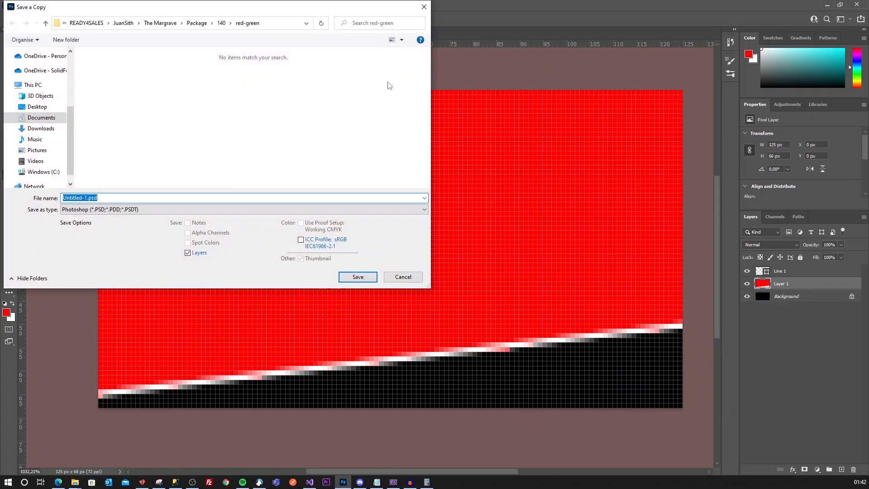
left_click(88, 23)
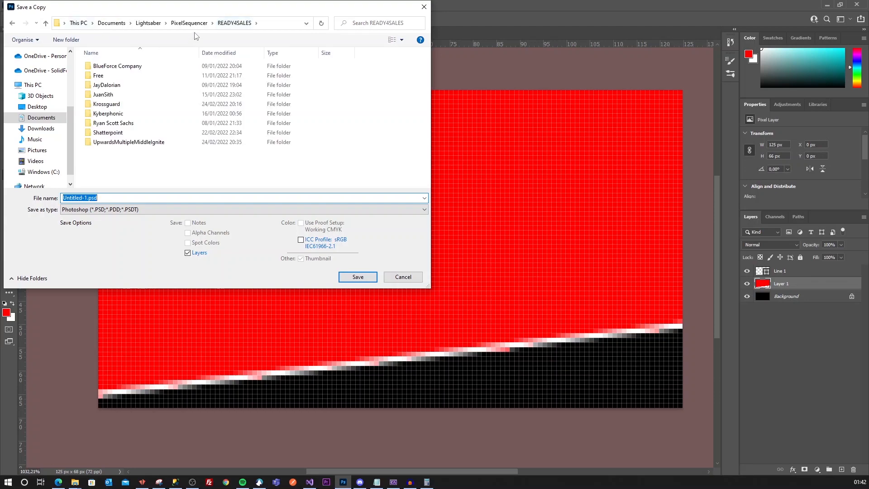
left_click(192, 23)
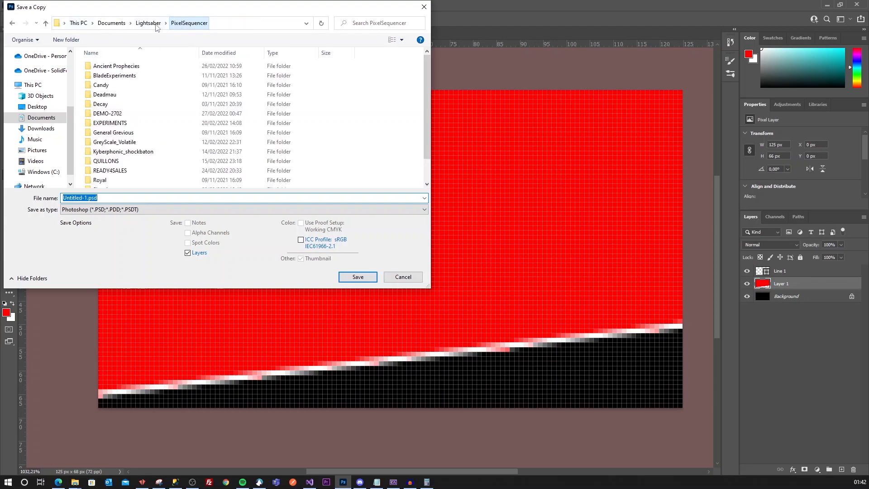
double_click(107, 114)
left_click(104, 209)
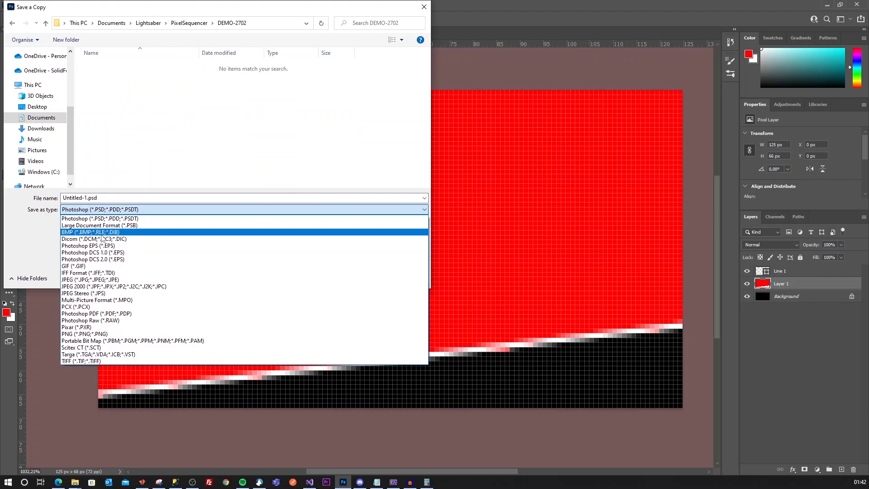
left_click(102, 232)
left_click(113, 198)
type("poweron1")
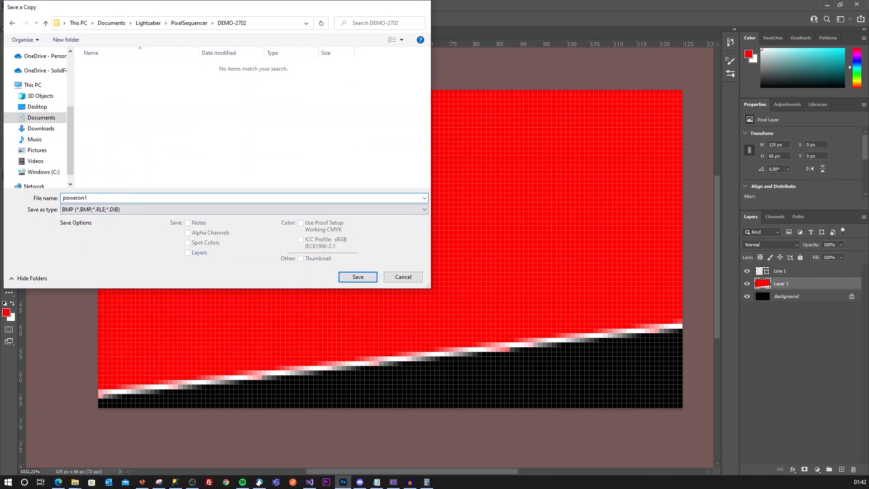
key("Return")
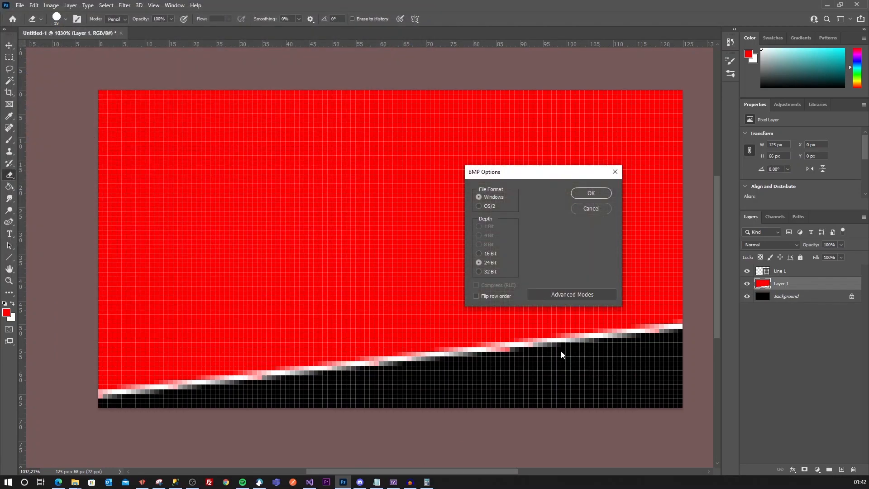
left_click(591, 193)
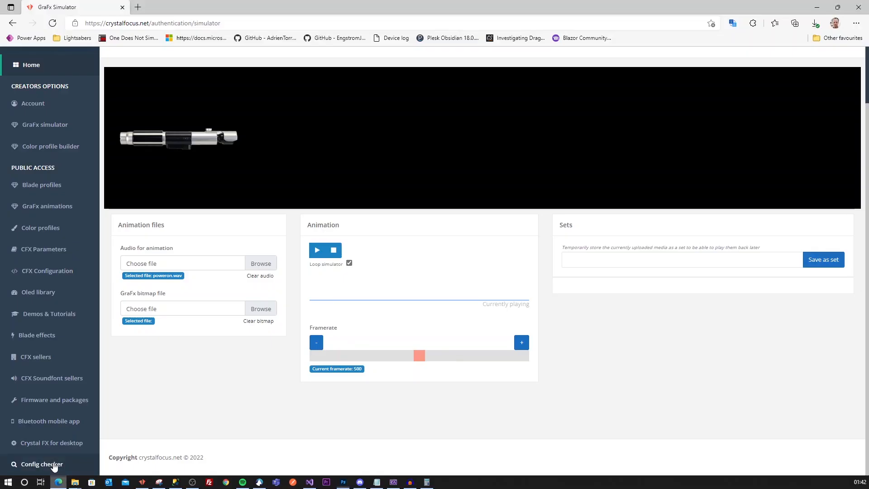
- Switch back to the GraFx simulator in the browser and load poweron1.bmp from PixelSequencer\DEMO-2702 as the GraFx bitmap
left_click(59, 482)
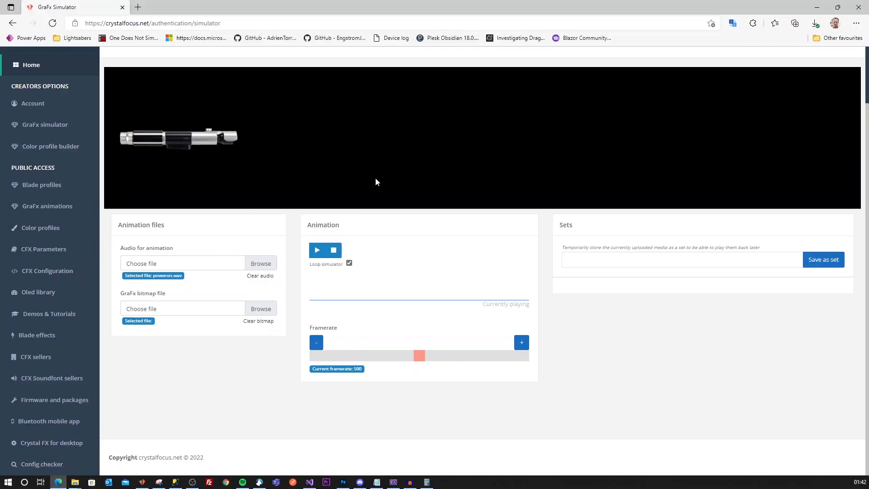
left_click(265, 309)
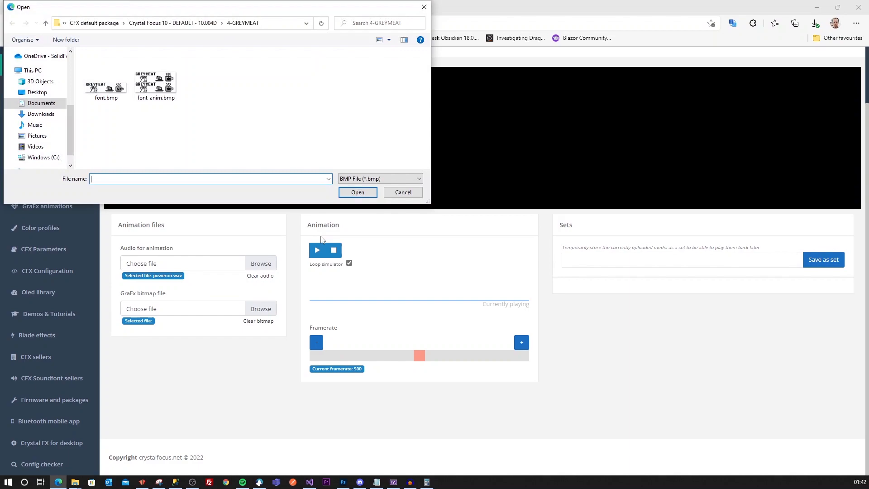
left_click(113, 23)
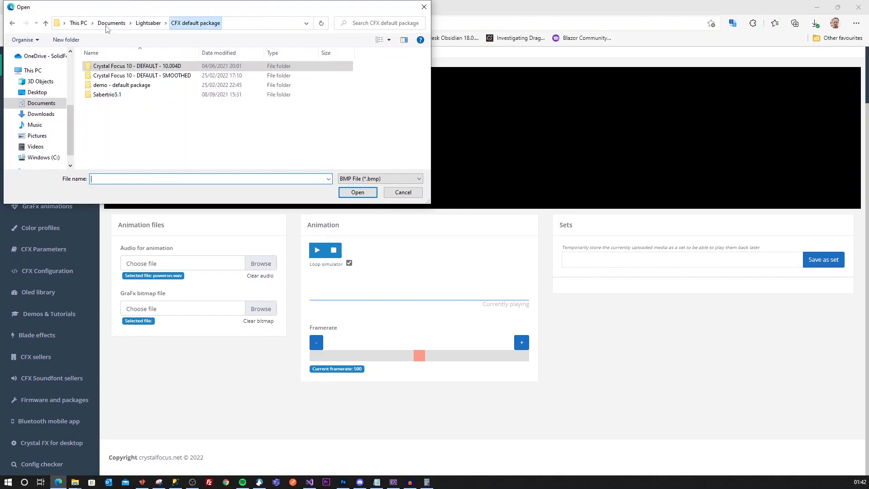
left_click(150, 23)
scroll(124, 130, "down", 1)
double_click(96, 143)
double_click(102, 113)
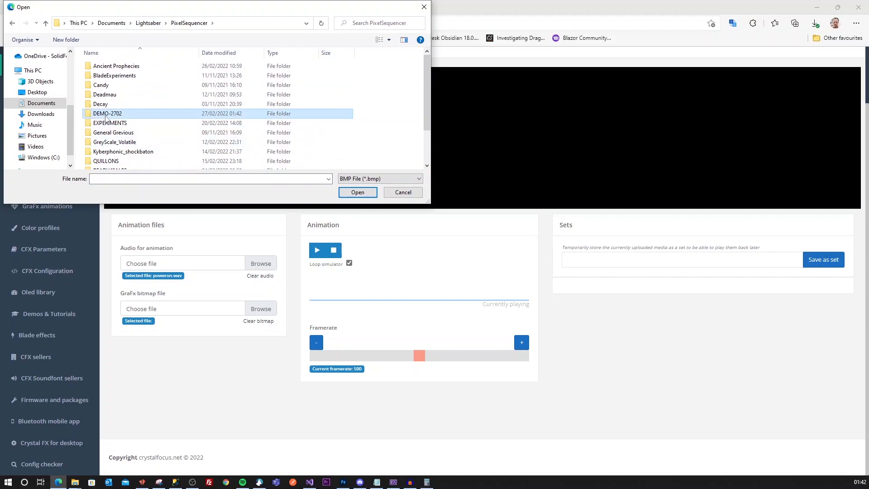
left_click(109, 85)
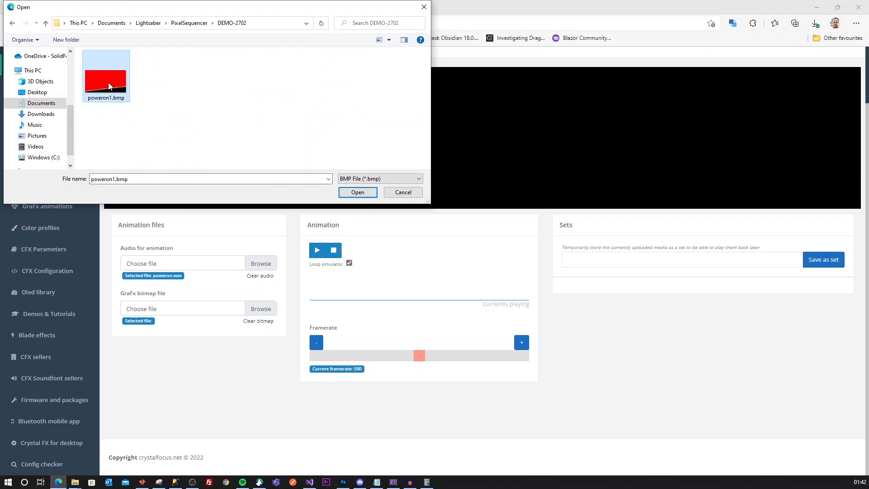
left_click(354, 192)
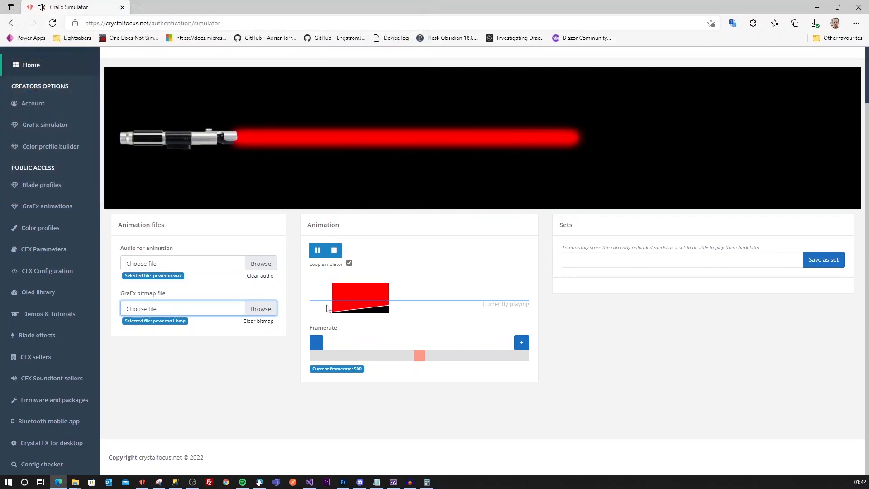
- Stop the blade animation and set the simulator's framerate to 210
left_click(335, 251)
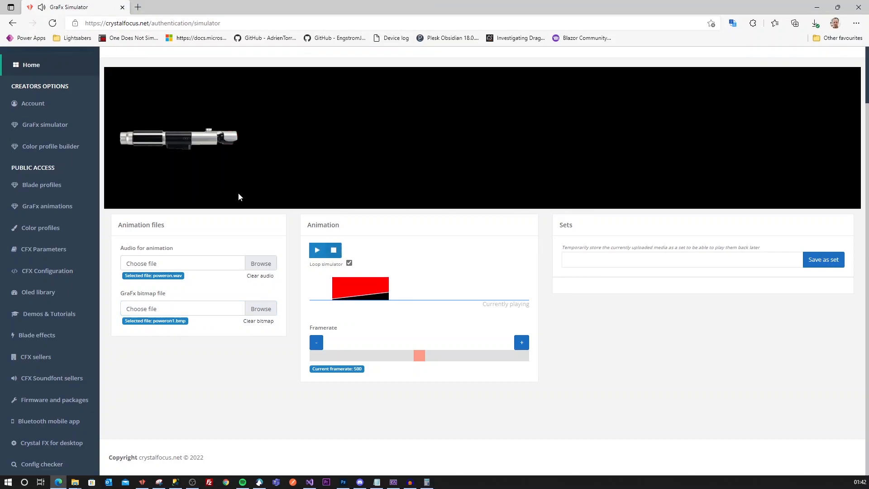
left_click_drag(420, 356, 362, 360)
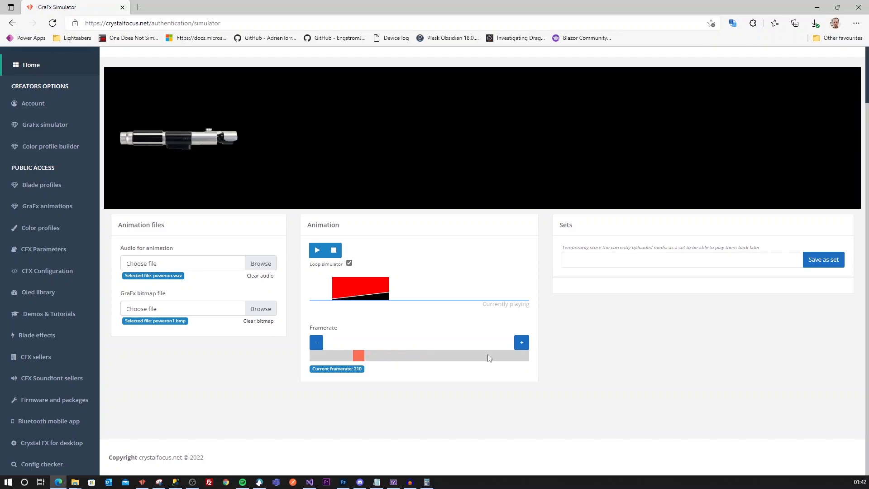
- Raise the simulator's framerate to 222, 225 and finally 229, playing and stopping the blade animation at each setting
left_click(525, 348)
left_click(318, 251)
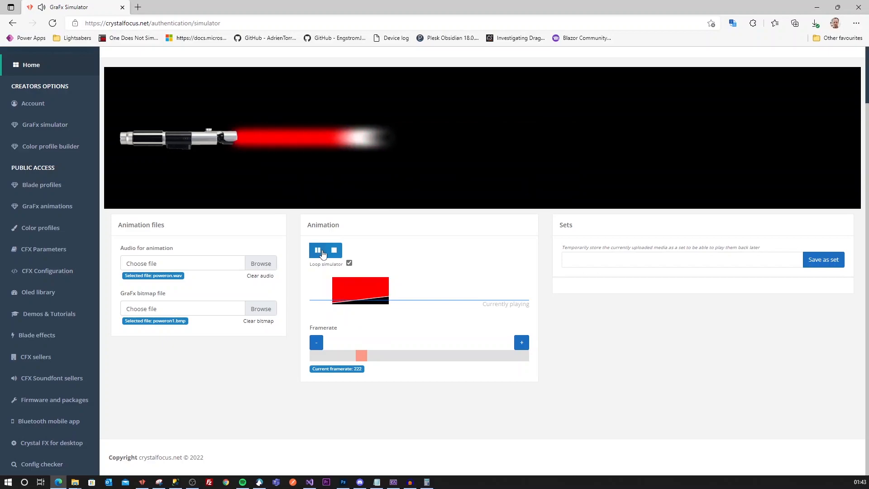
left_click(335, 252)
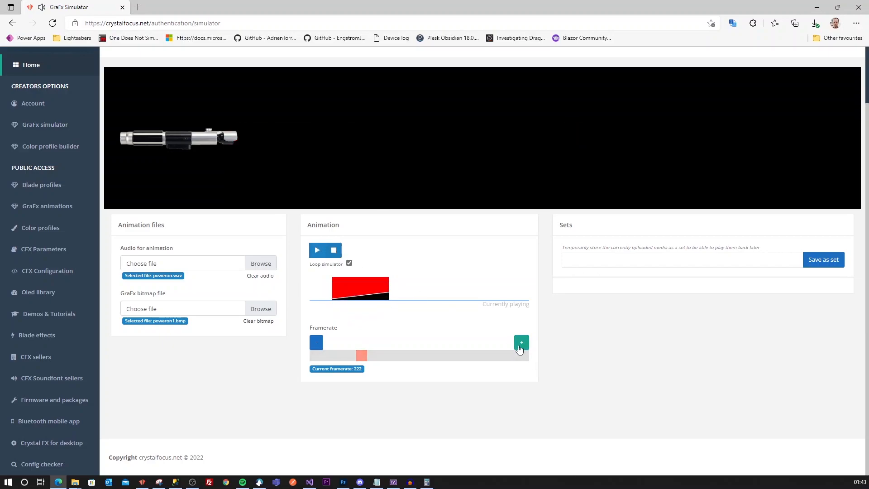
left_click(317, 251)
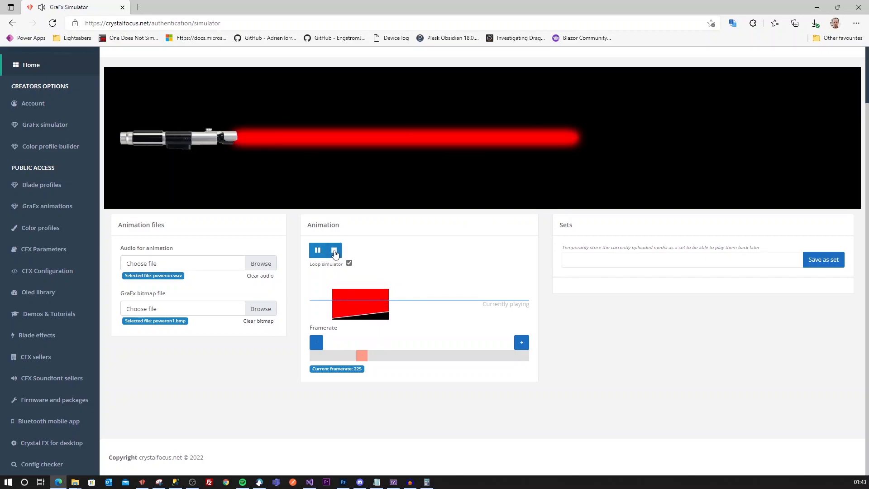
left_click(334, 251)
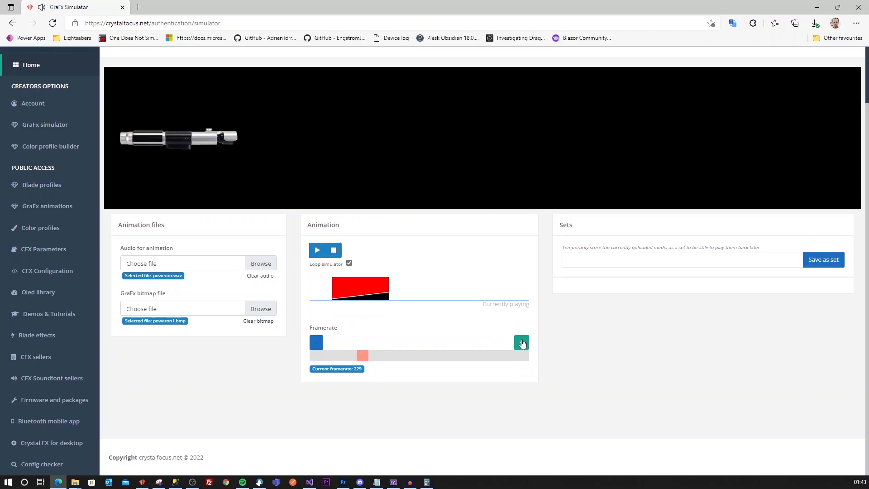
left_click(317, 252)
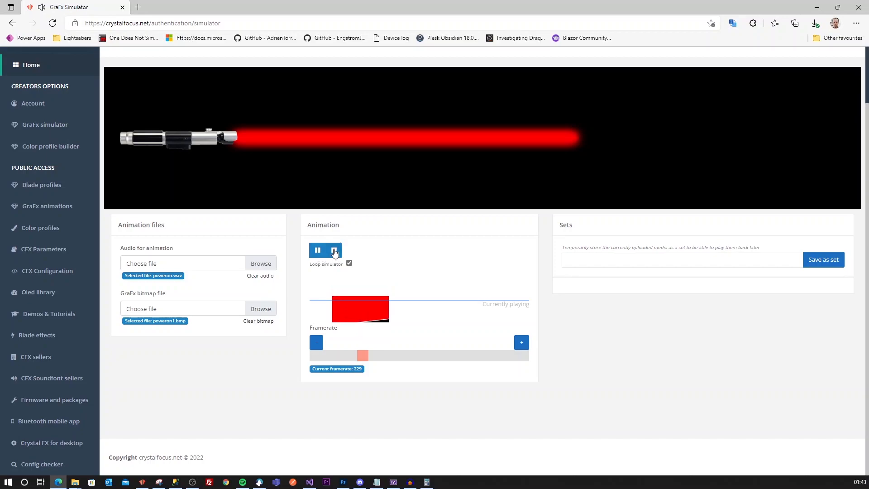
left_click(334, 252)
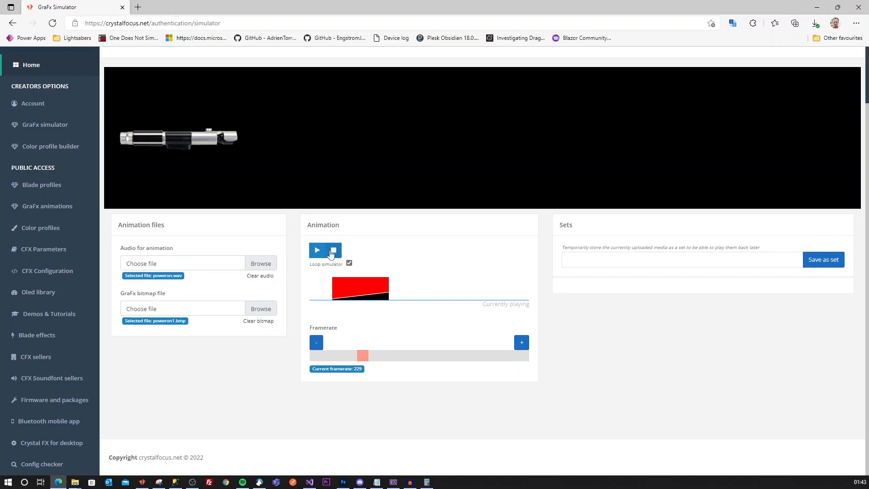
- Play the blade animation, pause it partway to inspect the white blade tip, resume playback and stop it
left_click(317, 255)
left_click(317, 249)
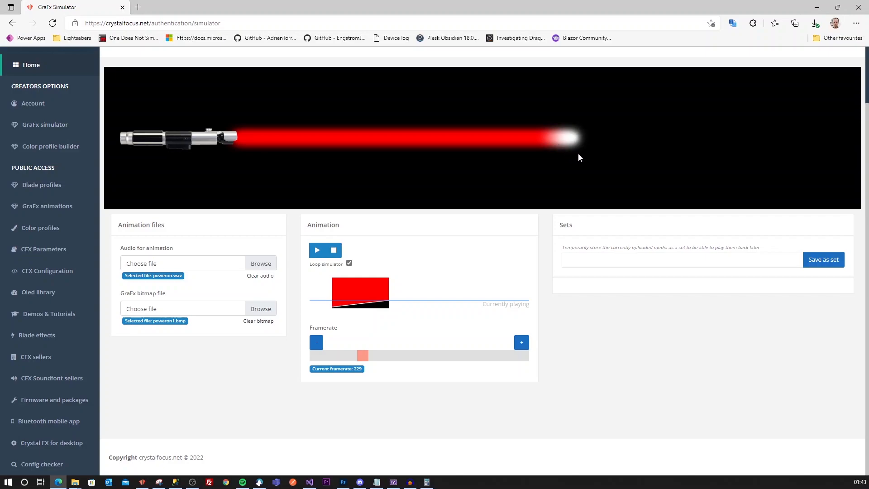
left_click(316, 251)
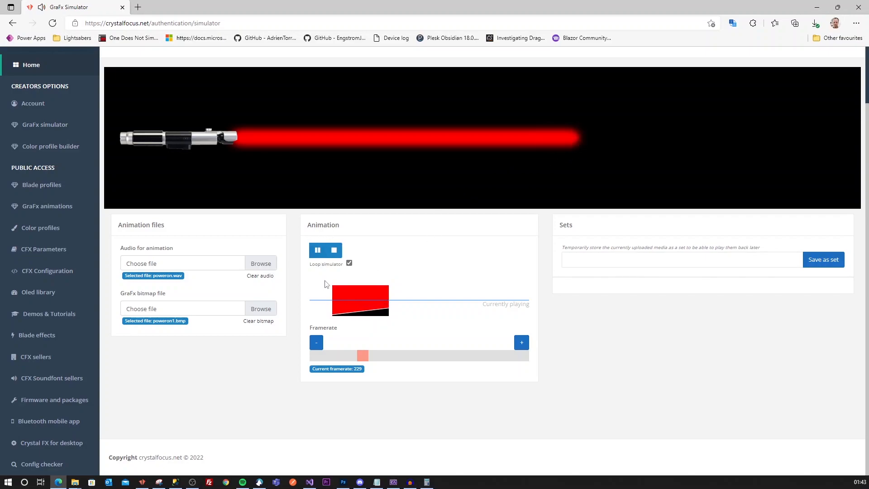
left_click(335, 251)
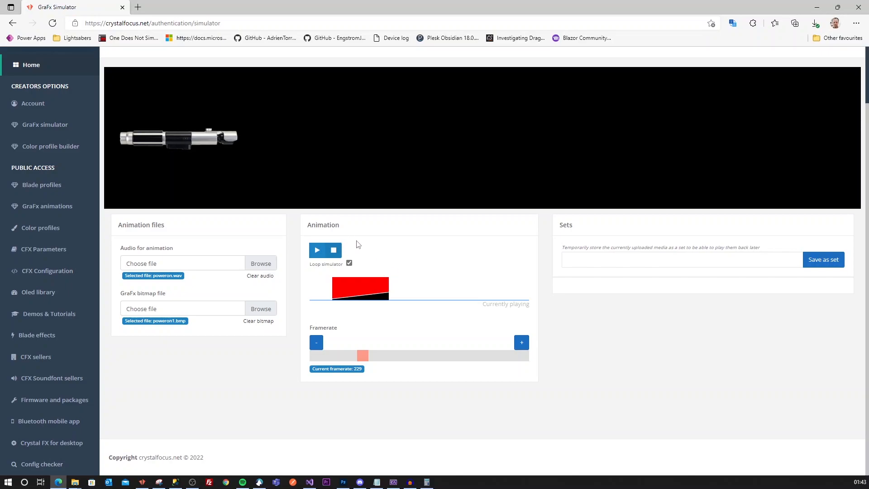
- Switch back to Photoshop, activate the Move tool and deselect the red layer
left_click(342, 482)
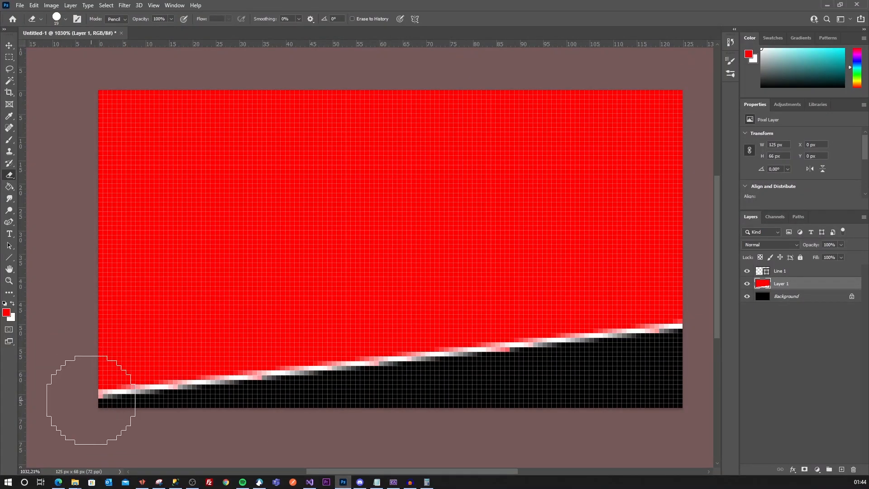
key("v")
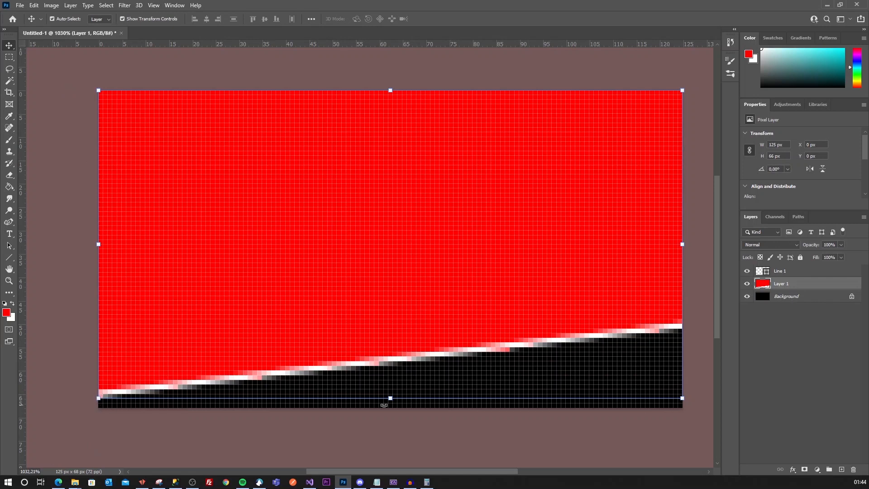
left_click(647, 431)
- Examine the document's canvas width by highlighting its value in the canvas properties
left_click_drag(789, 145, 773, 143)
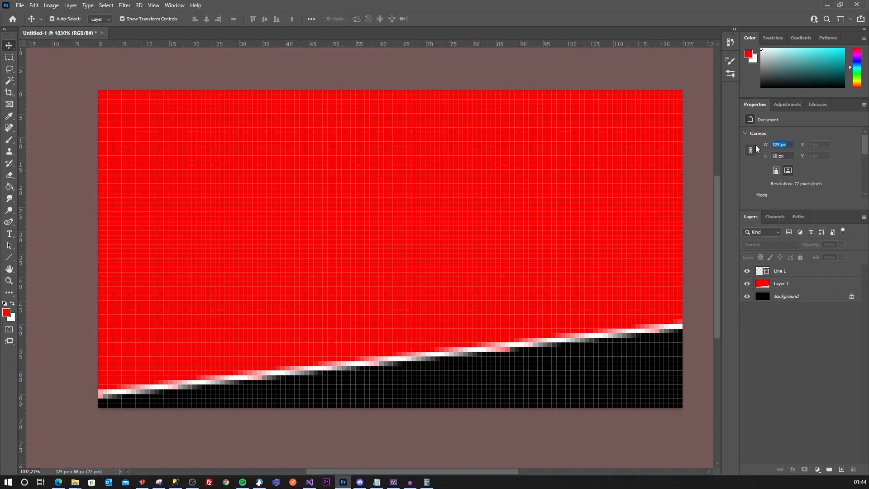
left_click(780, 145)
double_click(779, 145)
left_click_drag(789, 146, 763, 145)
left_click(789, 145)
left_click_drag(782, 146, 767, 147)
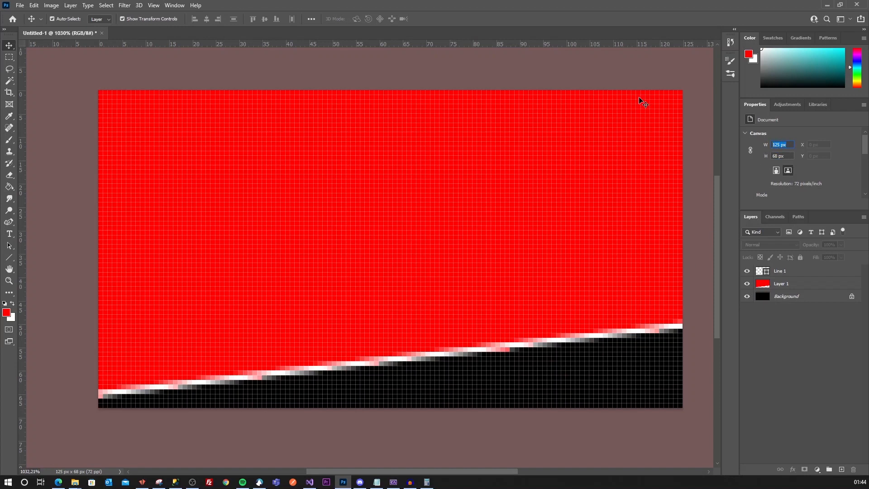